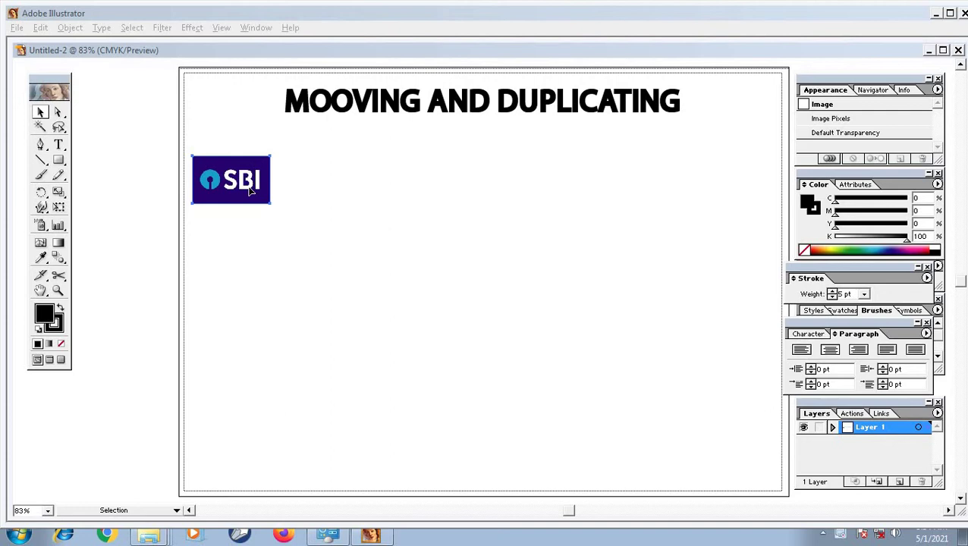
- Copy and paste the SBI logo, placing the duplicate beside the original, and delete that duplicate
click(463, 197)
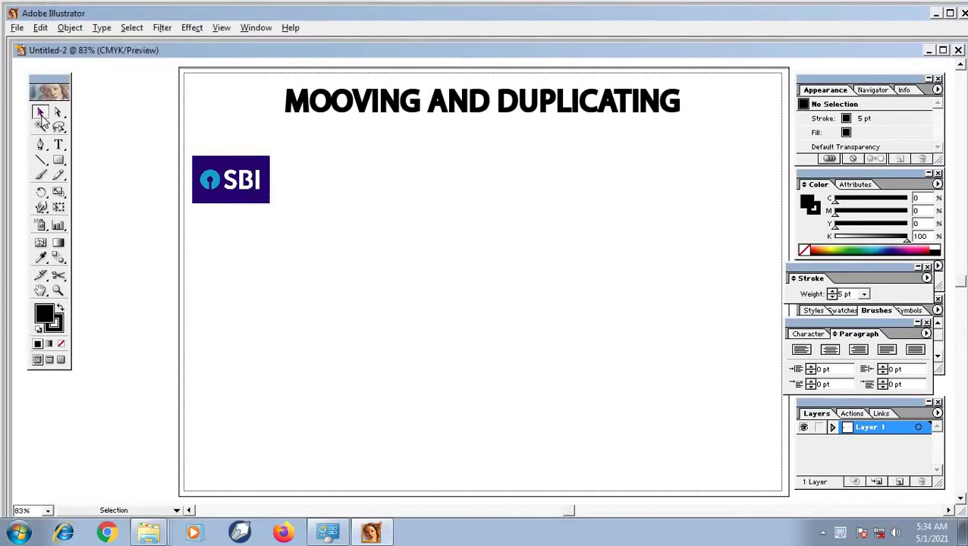
click(218, 189)
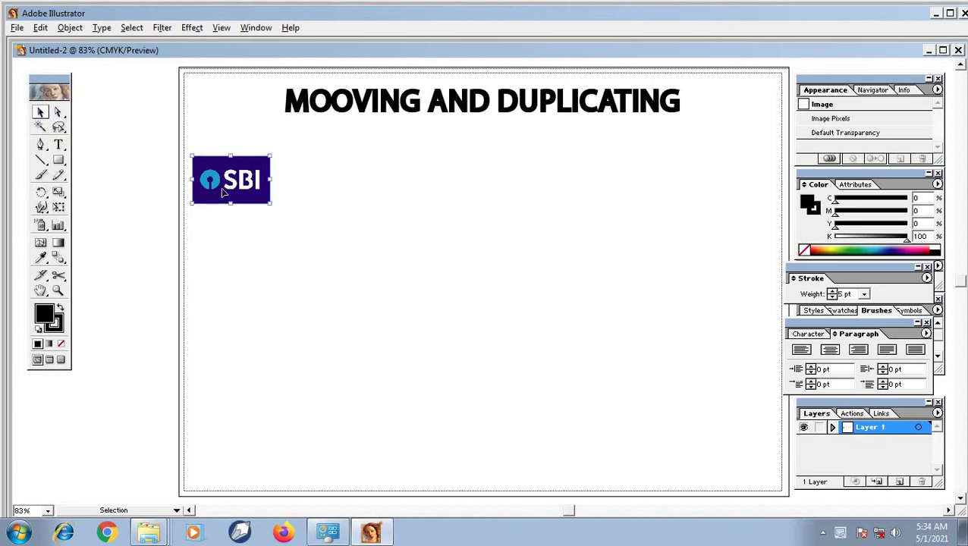
click(41, 30)
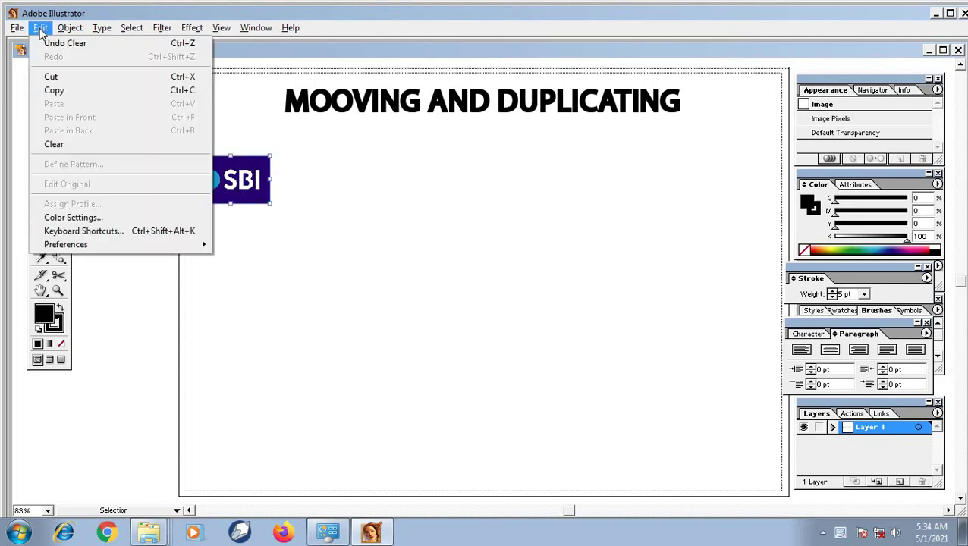
click(190, 91)
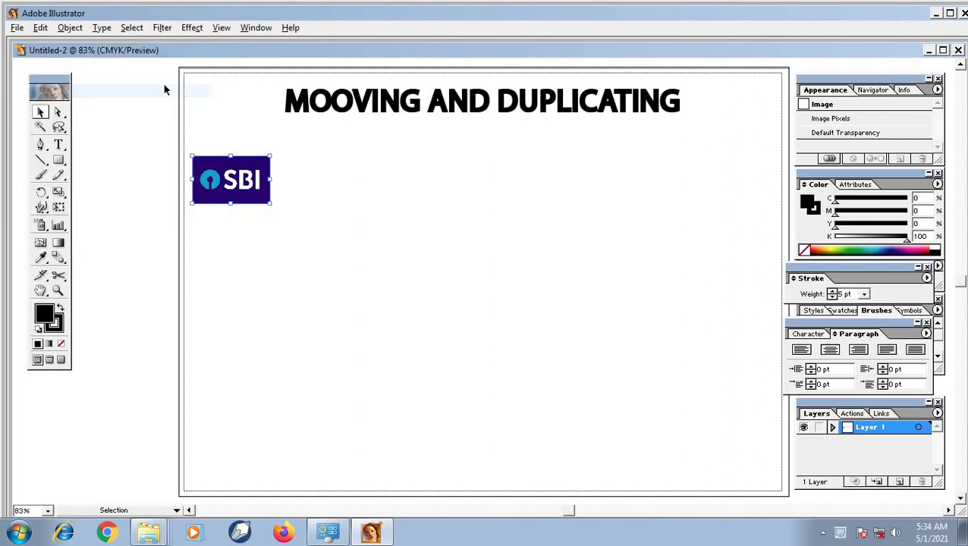
click(39, 30)
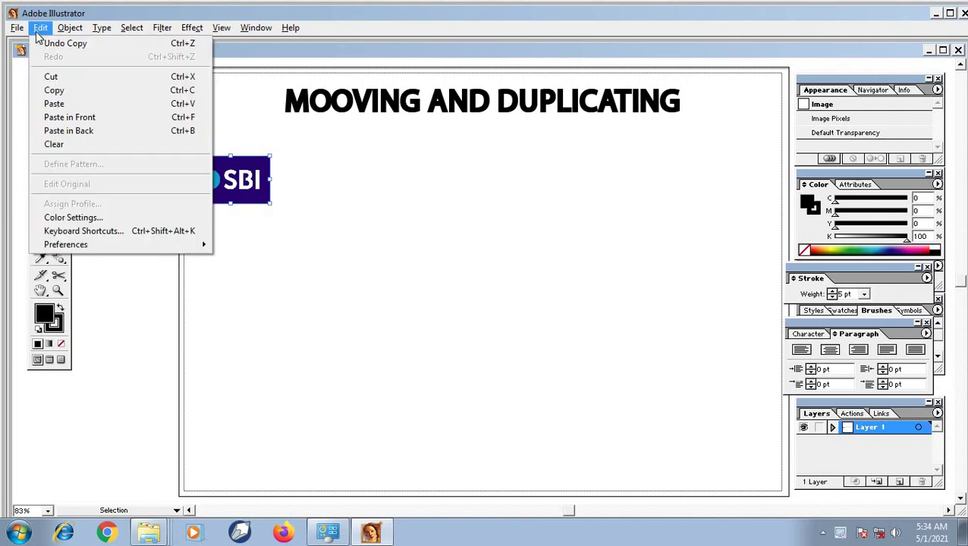
click(66, 104)
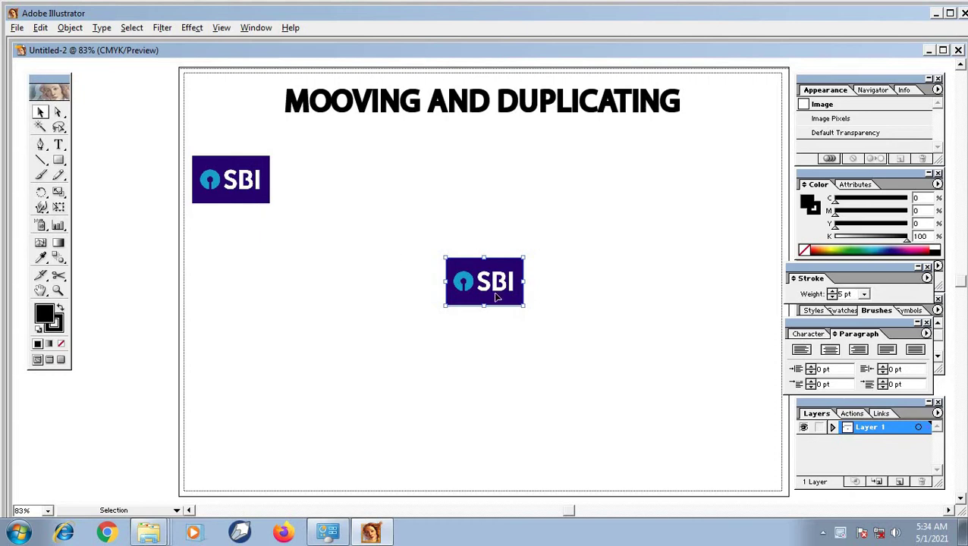
drag(484, 288, 341, 193)
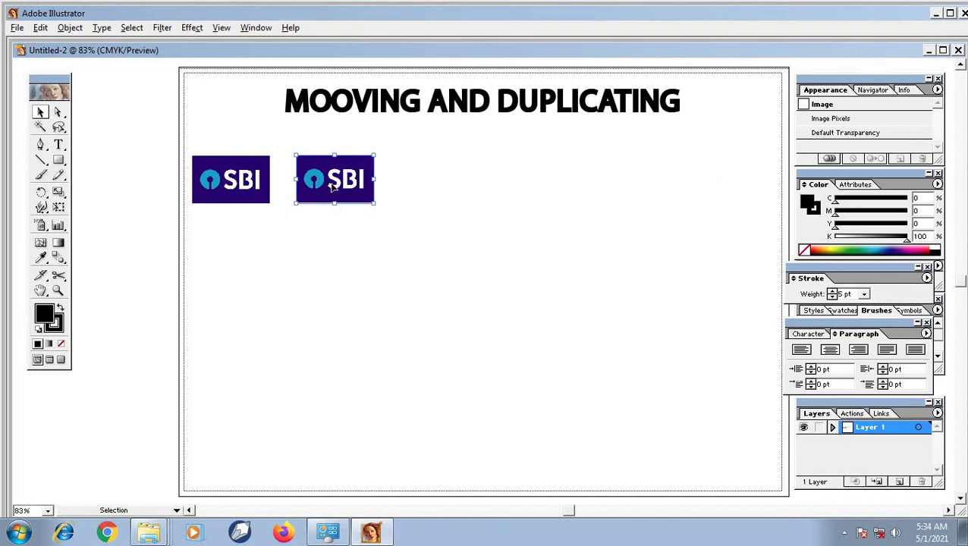
key(Delete)
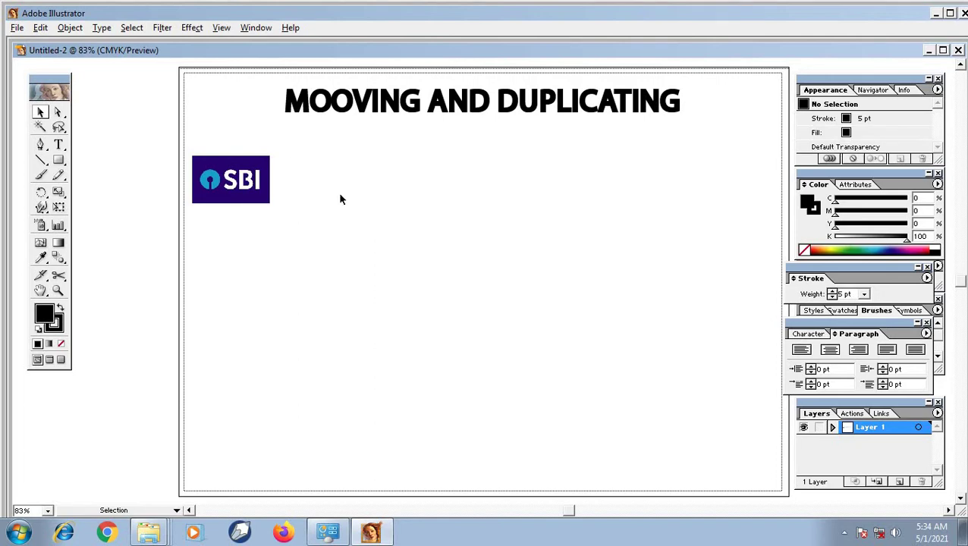
- Duplicate the SBI logo twice by moving copies along a row to its right, and delete both copies
click(230, 188)
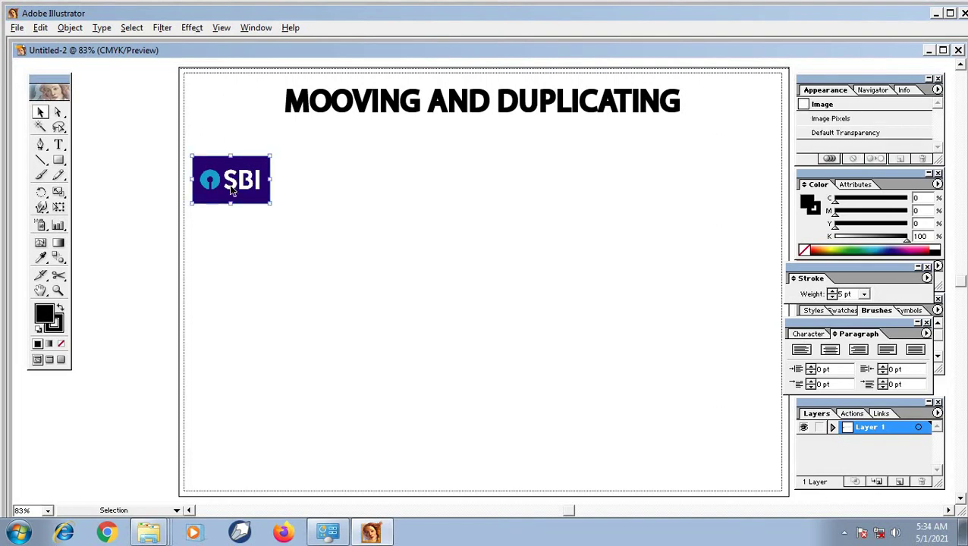
drag(232, 190, 333, 188)
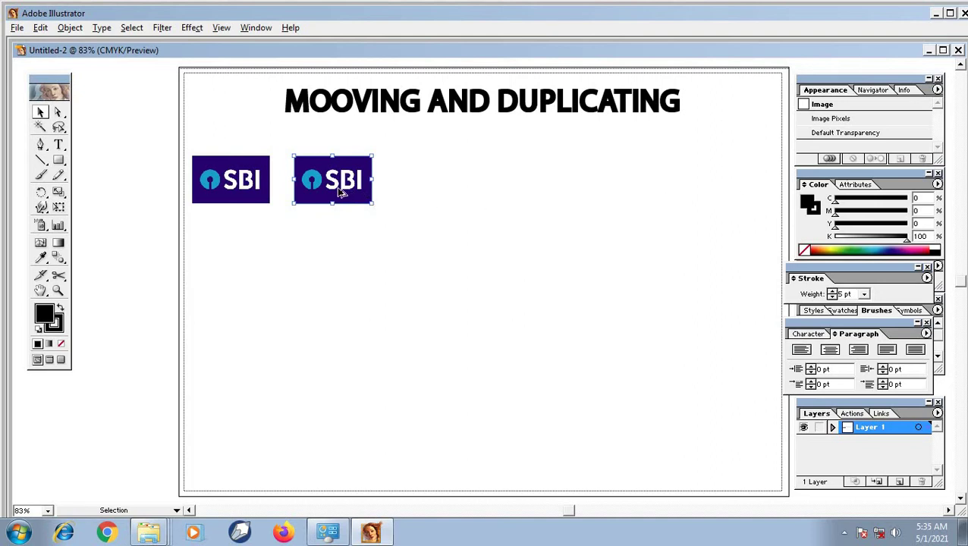
drag(341, 193, 454, 189)
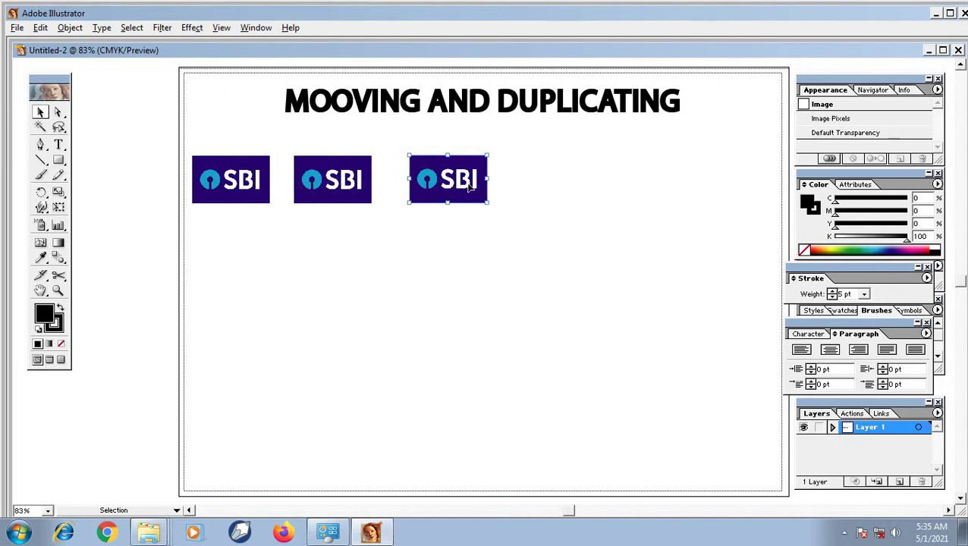
key(Delete)
click(355, 192)
key(Delete)
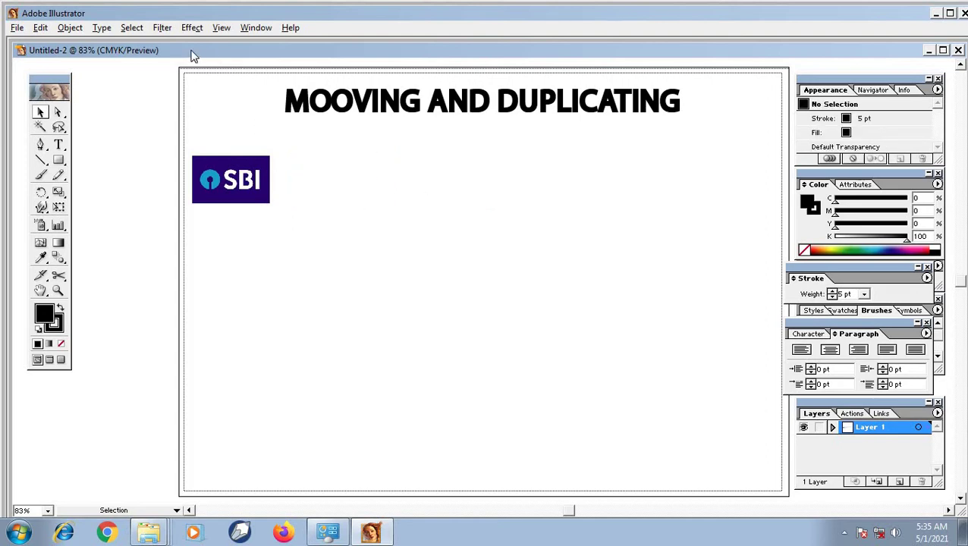
- Turn on Smart Guides and place two copies of the SBI logo to its right, aligned horizontally with the original
click(220, 28)
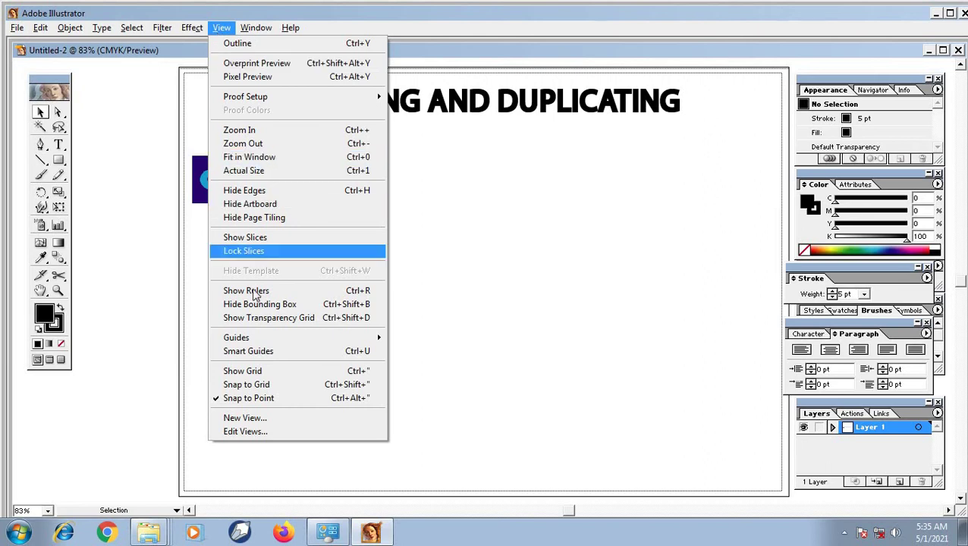
click(267, 353)
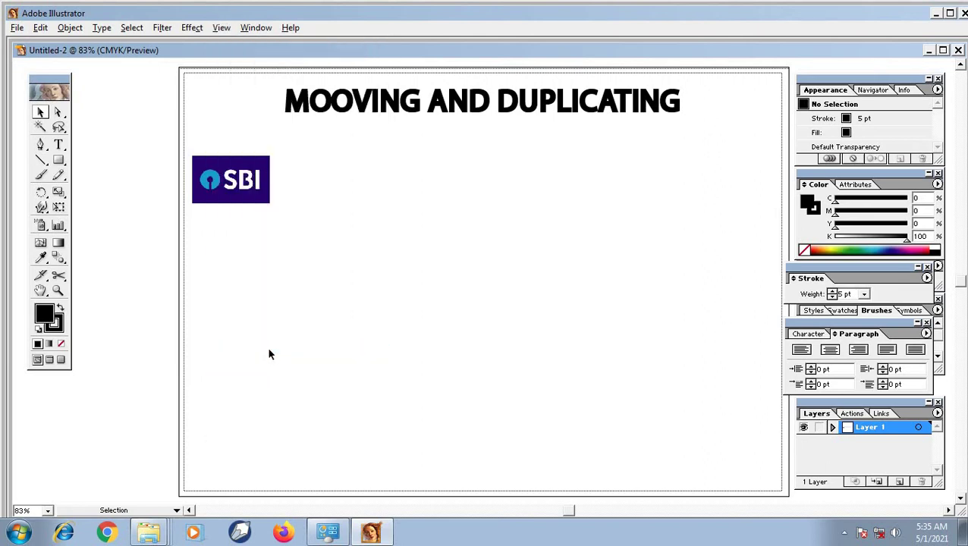
click(220, 183)
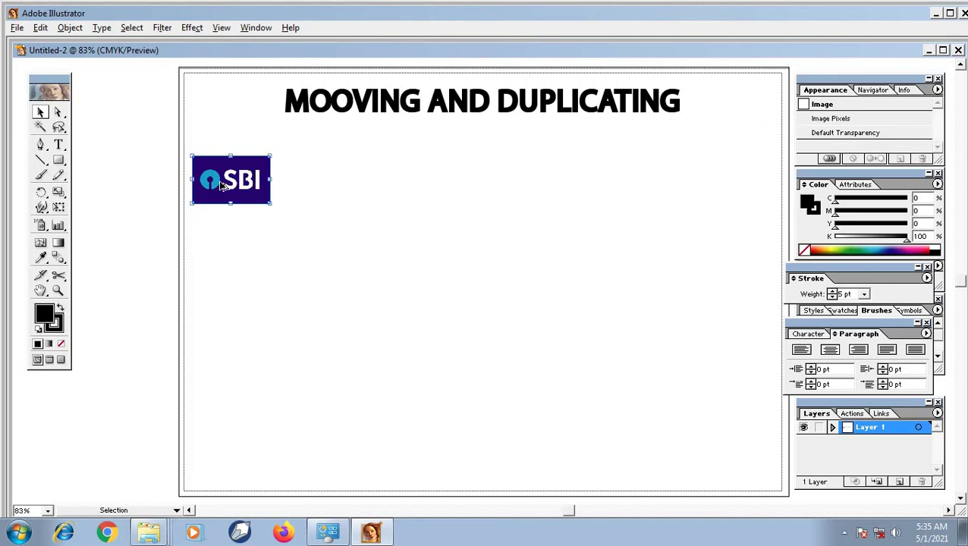
drag(229, 183, 324, 180)
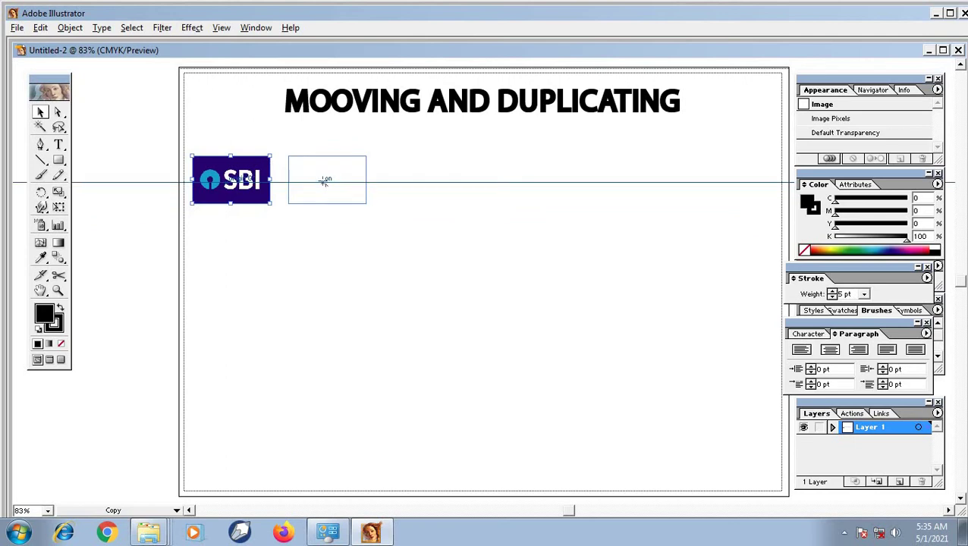
drag(324, 180, 324, 180)
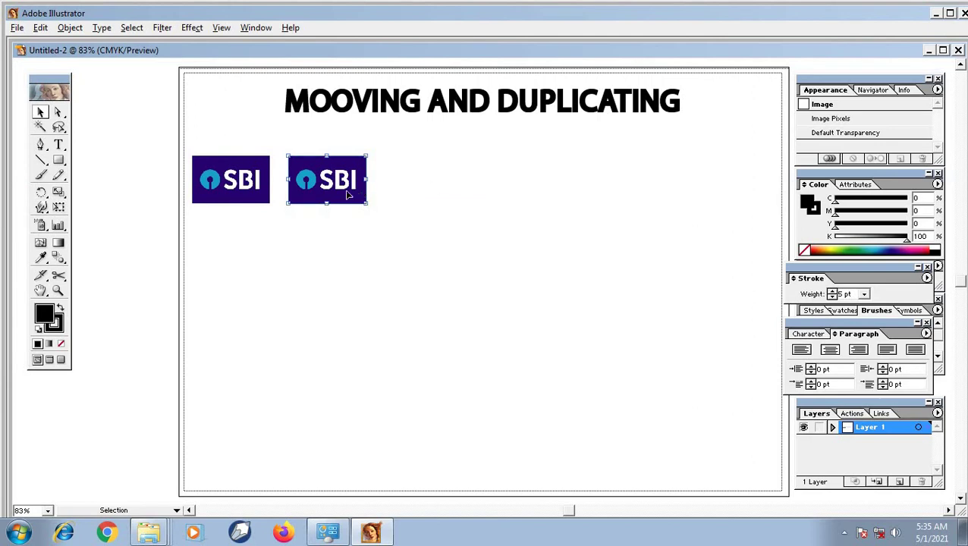
drag(326, 190, 423, 188)
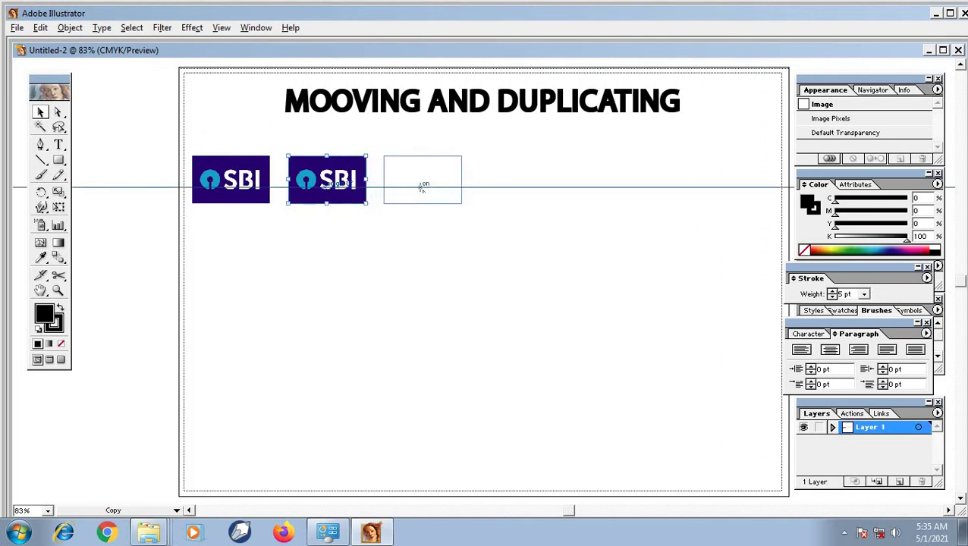
mouse_move(422, 187)
mouse_down()
mouse_move(422, 173)
mouse_move(422, 189)
mouse_up()
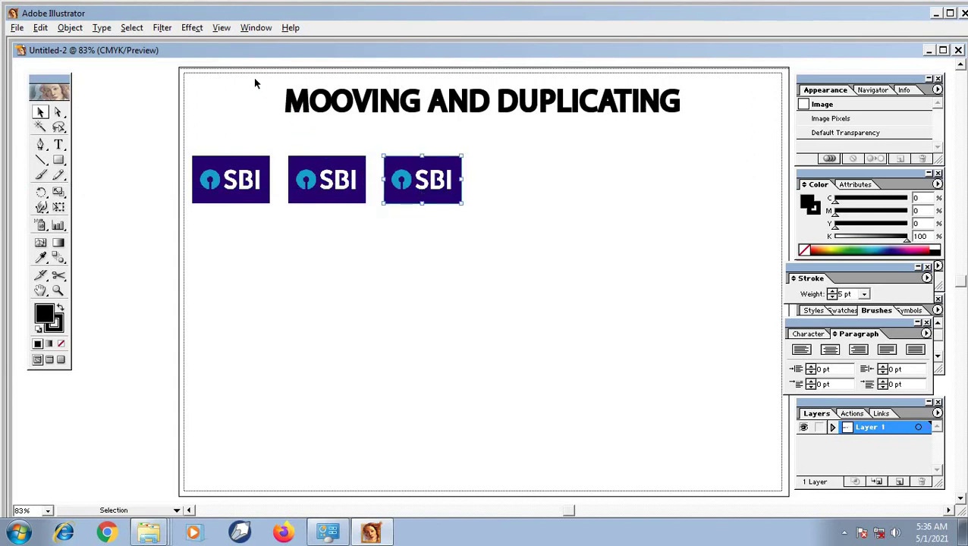
- Turn off Smart Guides and add two more logo copies to the right of the row, constrained level with the others
click(222, 30)
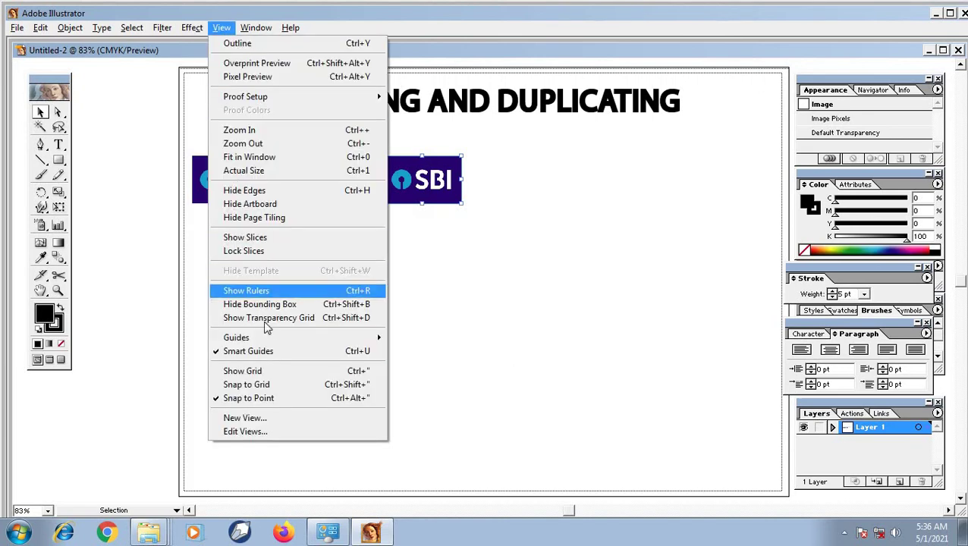
click(269, 353)
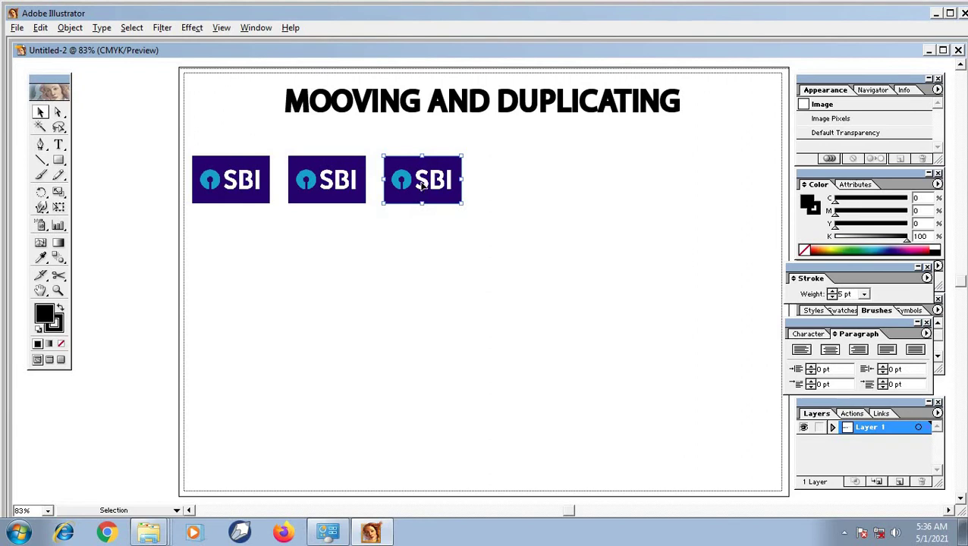
drag(422, 186, 515, 195)
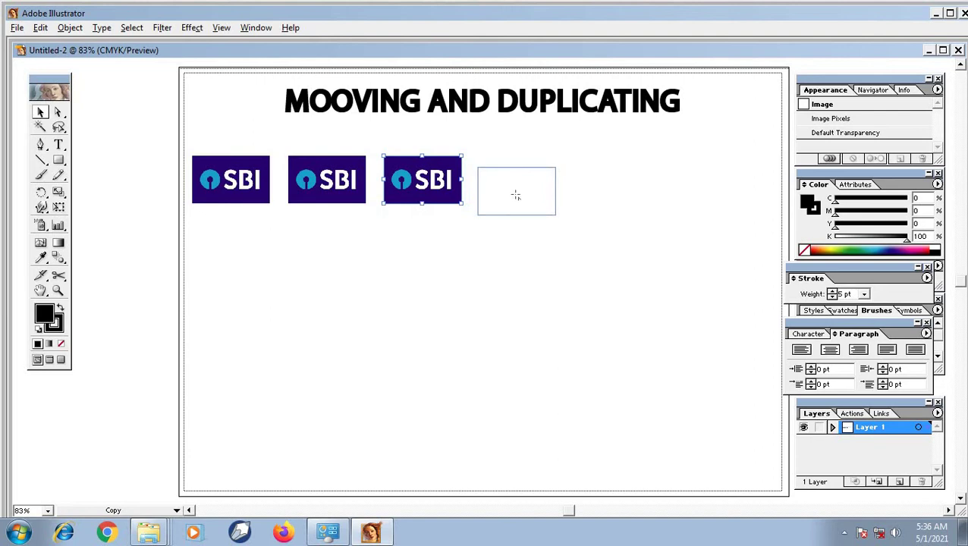
drag(515, 196, 515, 196)
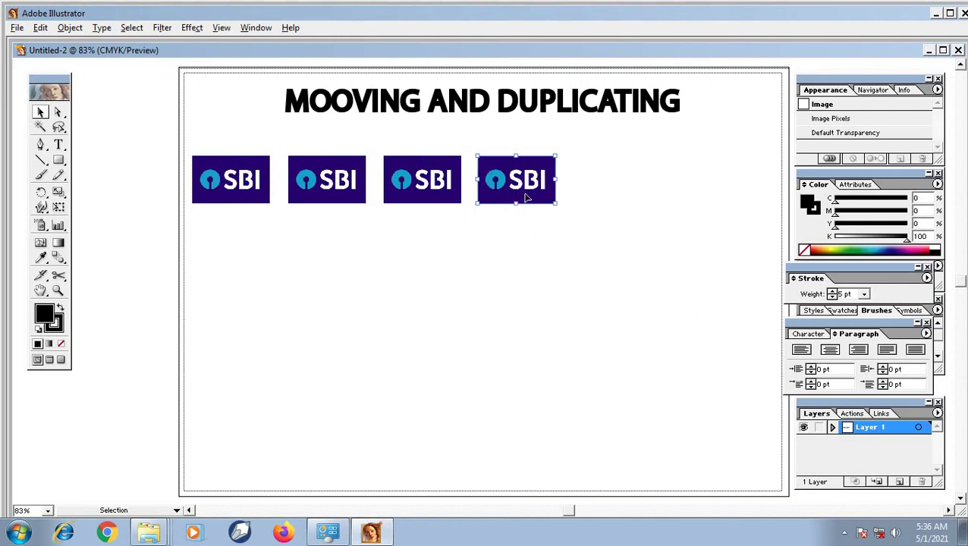
click(573, 307)
click(519, 196)
drag(519, 196, 618, 217)
key(shift)
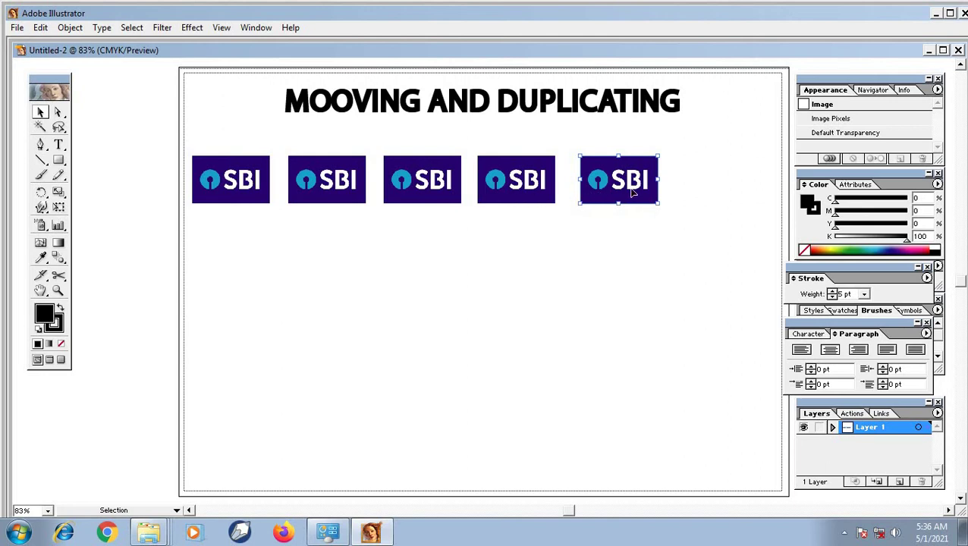
- Delete the four copied logos one after another, keeping only the original SBI logo
key(Delete)
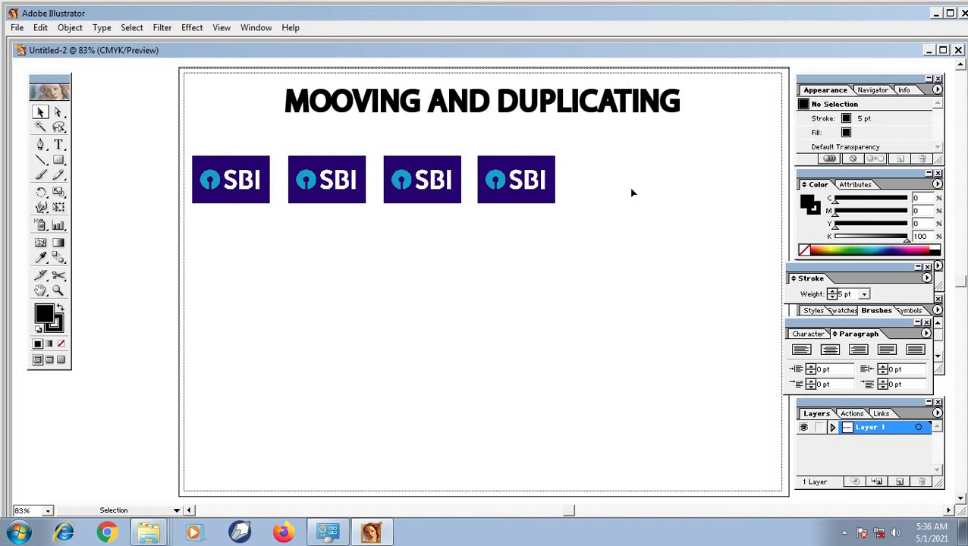
click(525, 191)
key(Delete)
click(426, 191)
key(Delete)
click(339, 191)
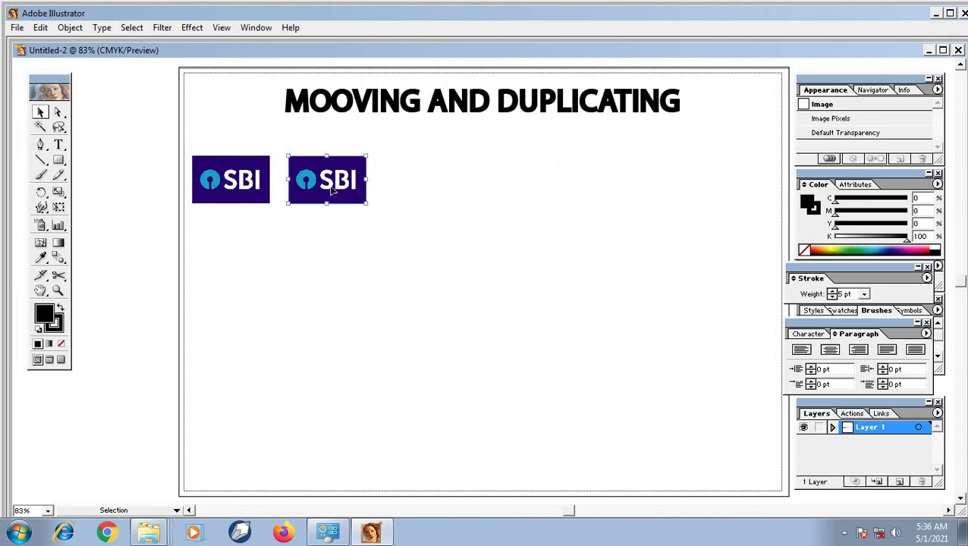
key(Delete)
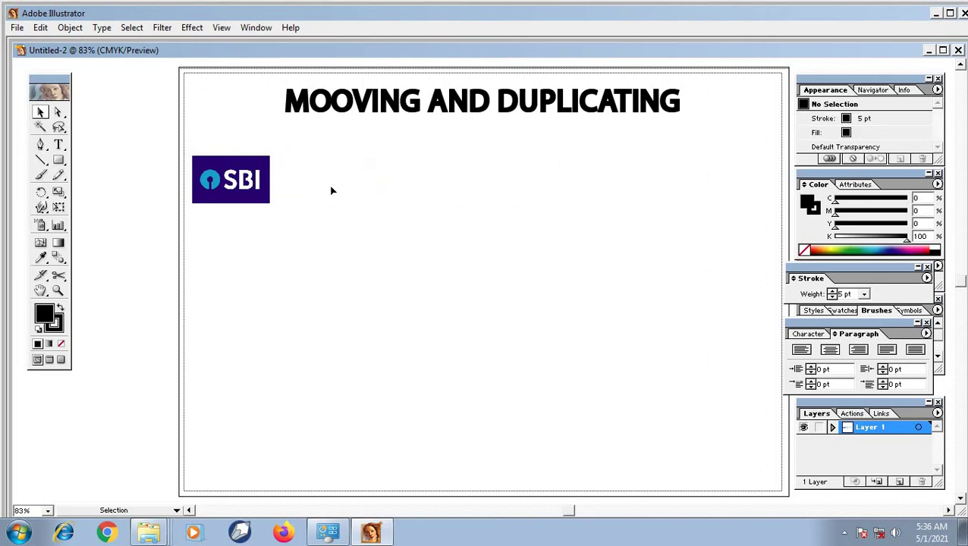
- Place a copy of the SBI logo directly to its right with a small gap, constrained to the same height
click(240, 191)
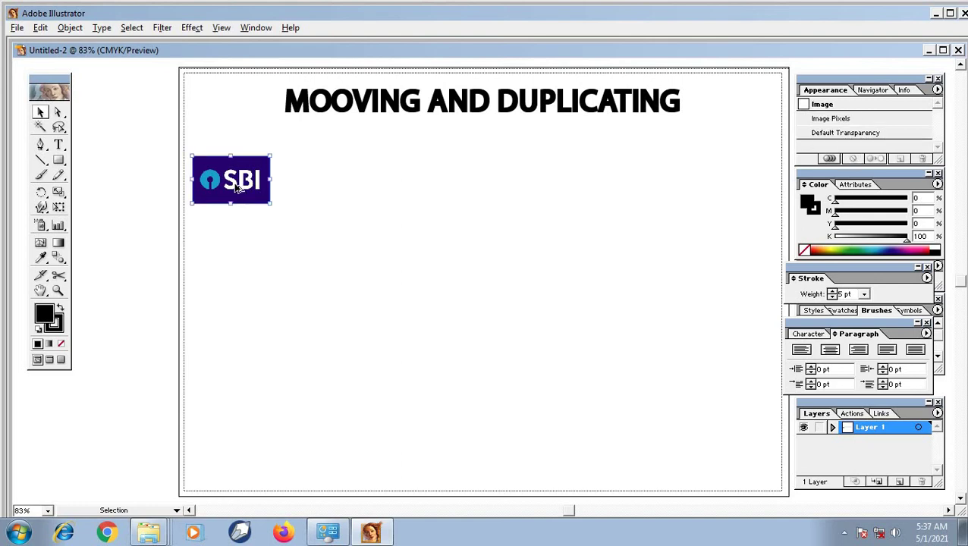
drag(236, 188, 324, 186)
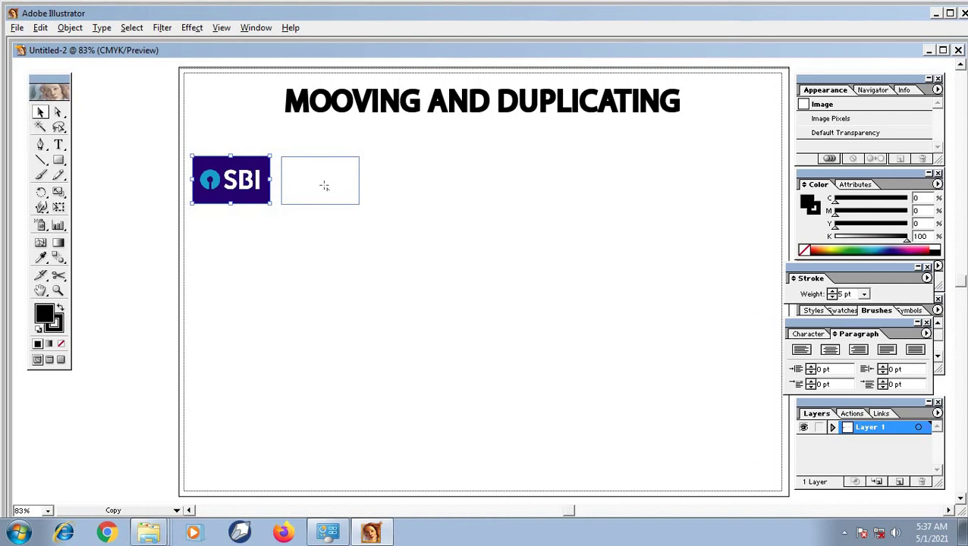
drag(324, 186, 325, 195)
key(shift)
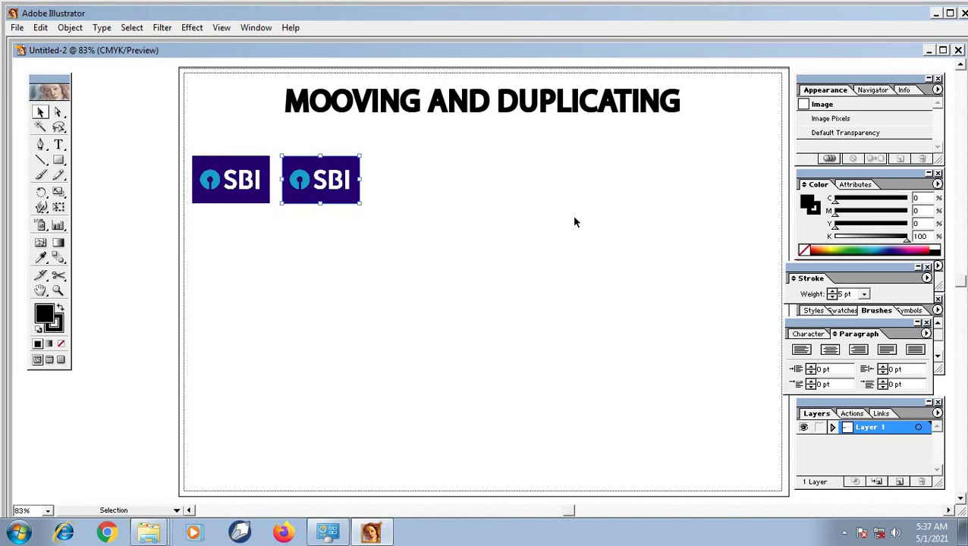
- Repeat the logo duplication five times along the row and delete the last copy that overruns the artboard's right edge
key(ctrl+d)
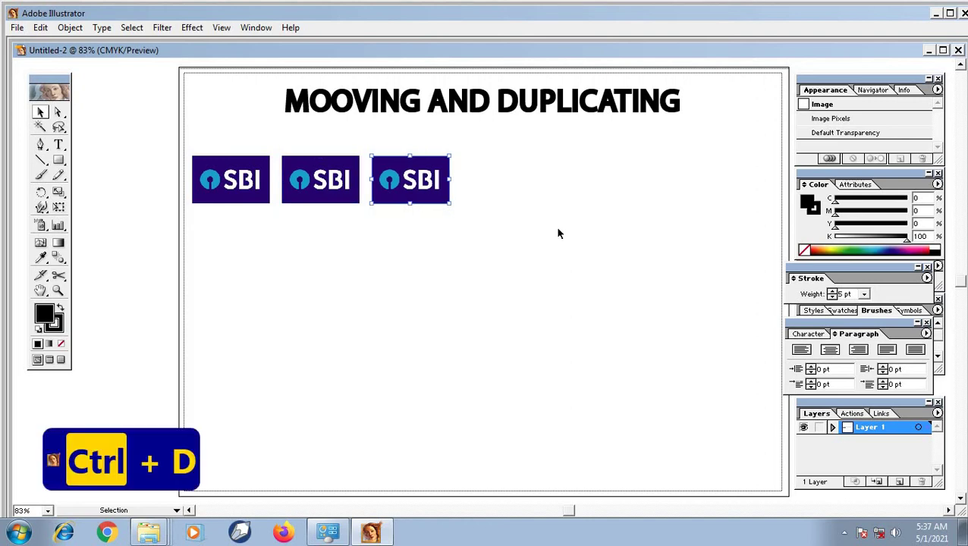
key(ctrl+d)
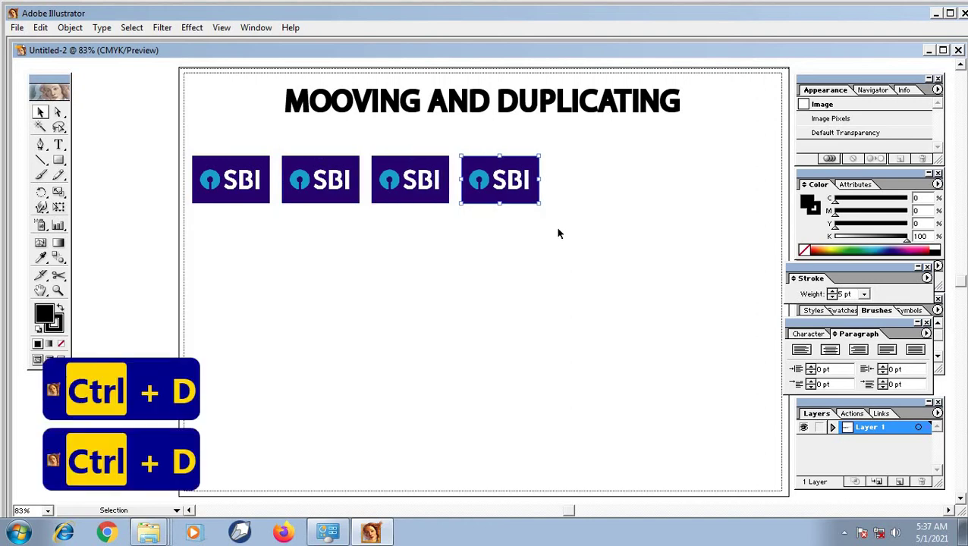
key(ctrl+d)
key(ctrl+d)
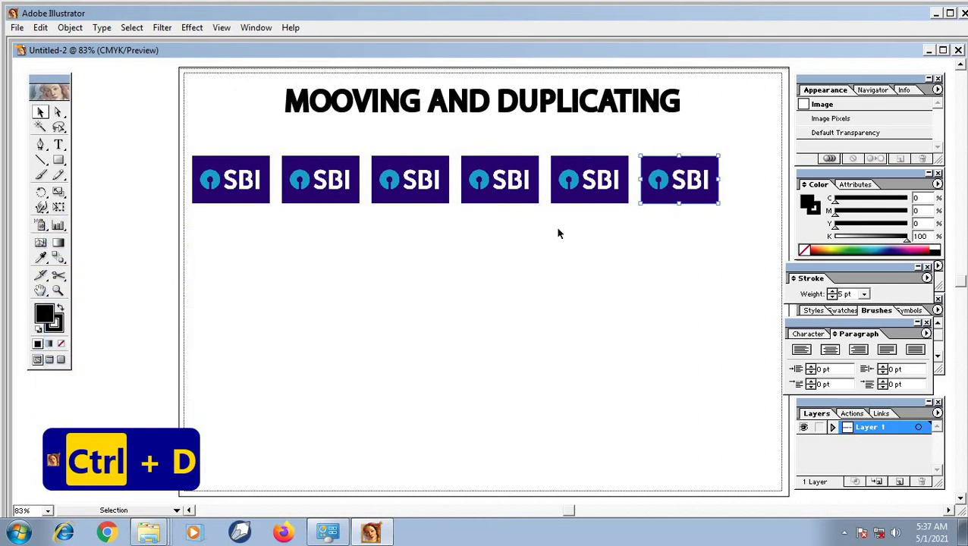
key(ctrl+d)
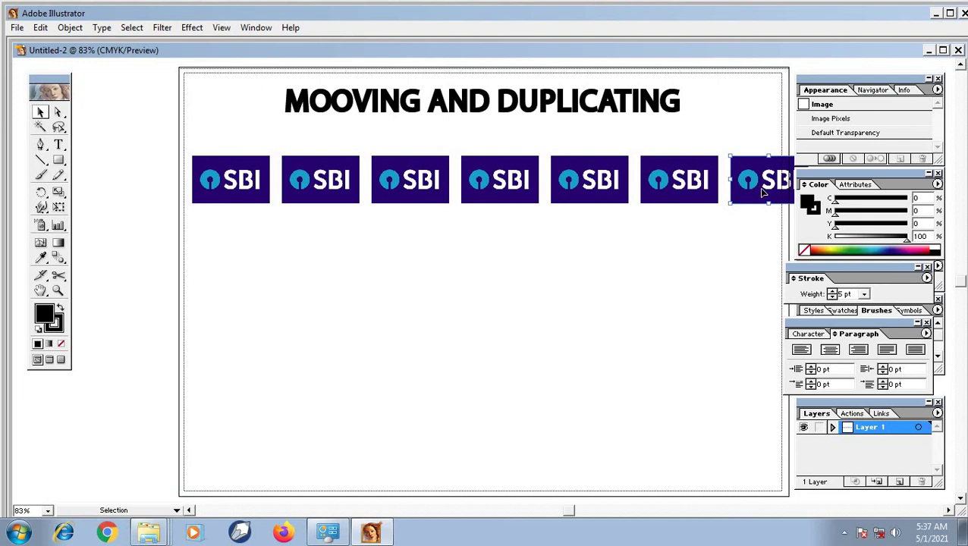
key(Delete)
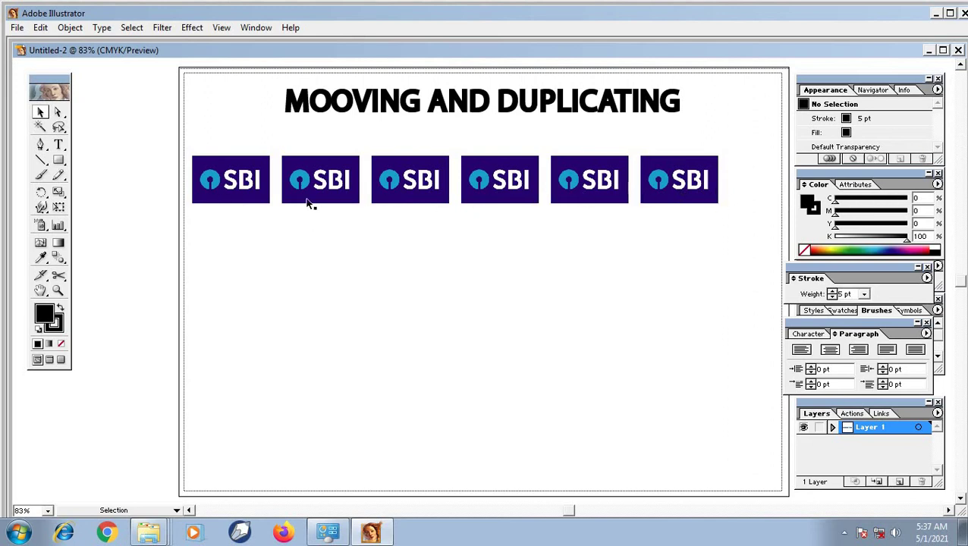
- Select all six SBI logos in the row and place a copy of the row directly beneath it with a small gap
click(225, 195)
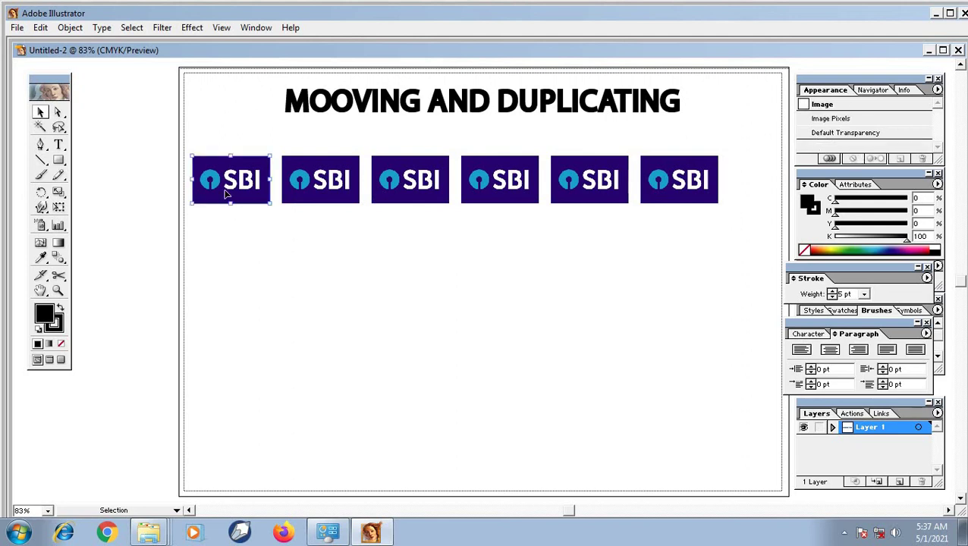
shift+click(321, 189)
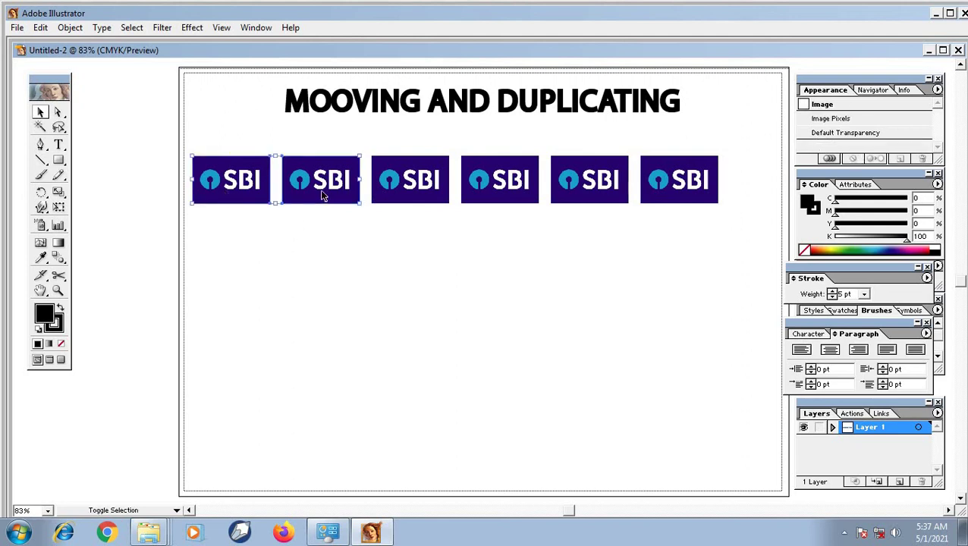
shift+click(424, 194)
shift+click(513, 199)
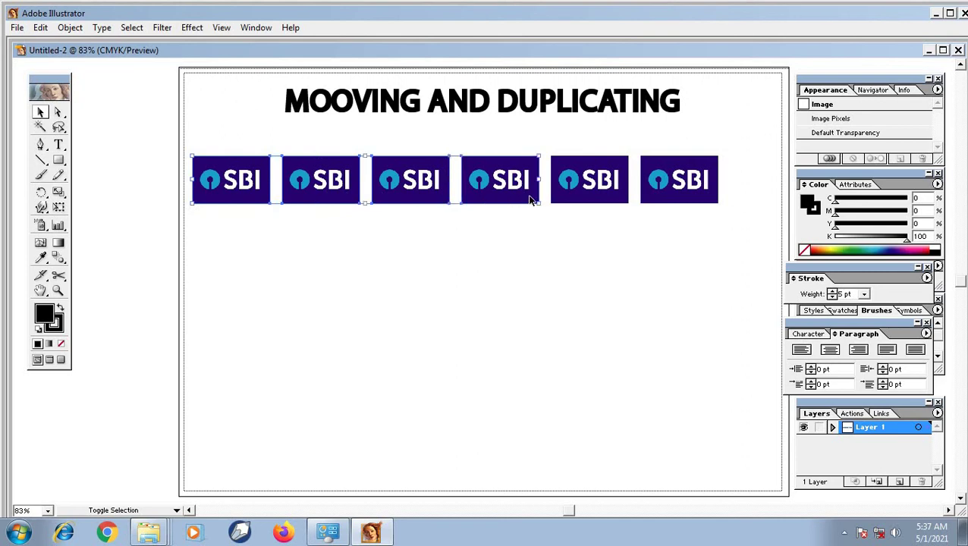
shift+click(595, 197)
shift+click(673, 196)
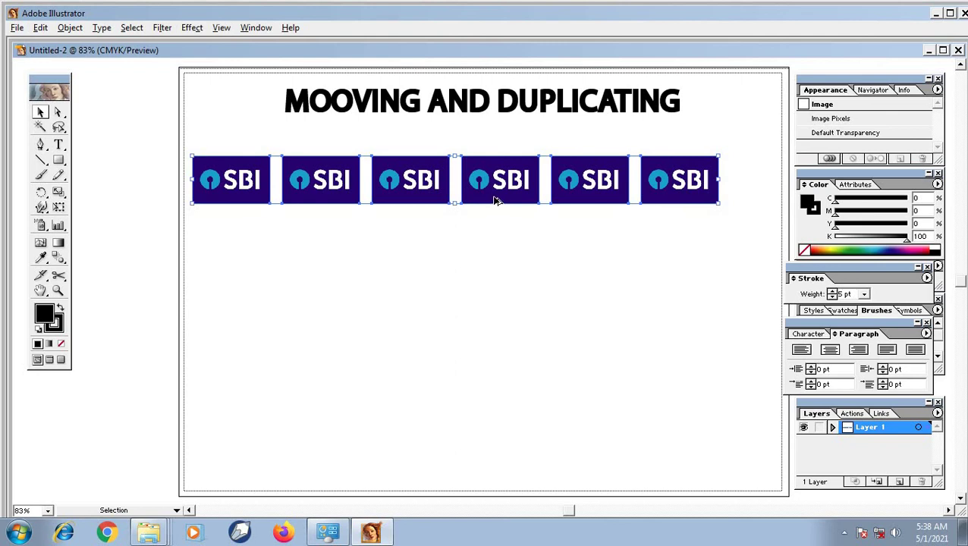
drag(496, 199, 496, 261)
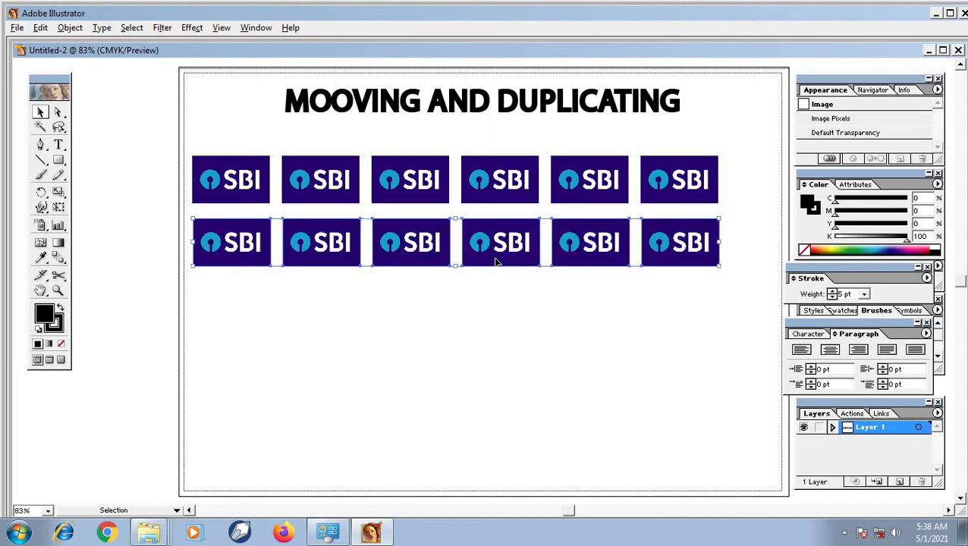
- Repeat the row duplication three times down the artboard to make a grid of five logo rows, and clear the selection
key(ctrl+d)
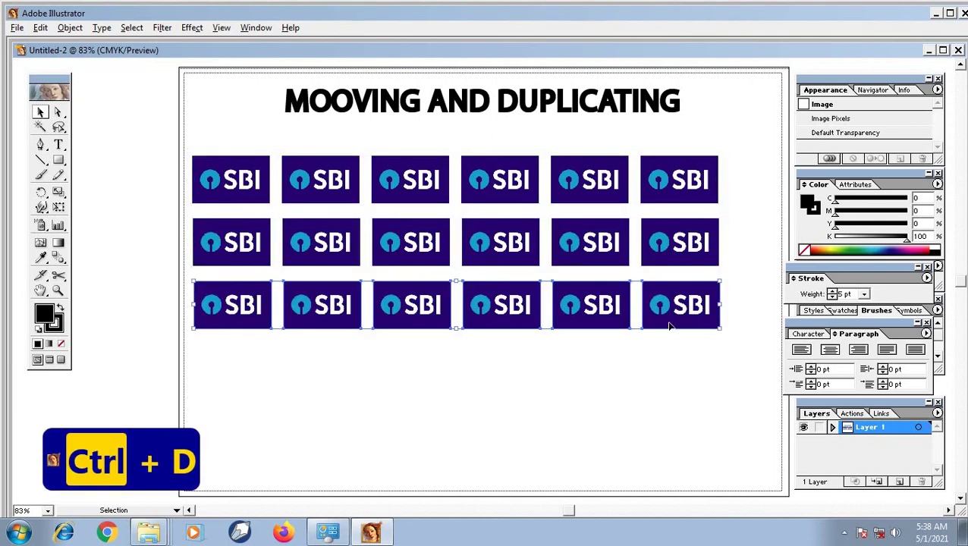
key(ctrl+d)
key(ctrl+d)
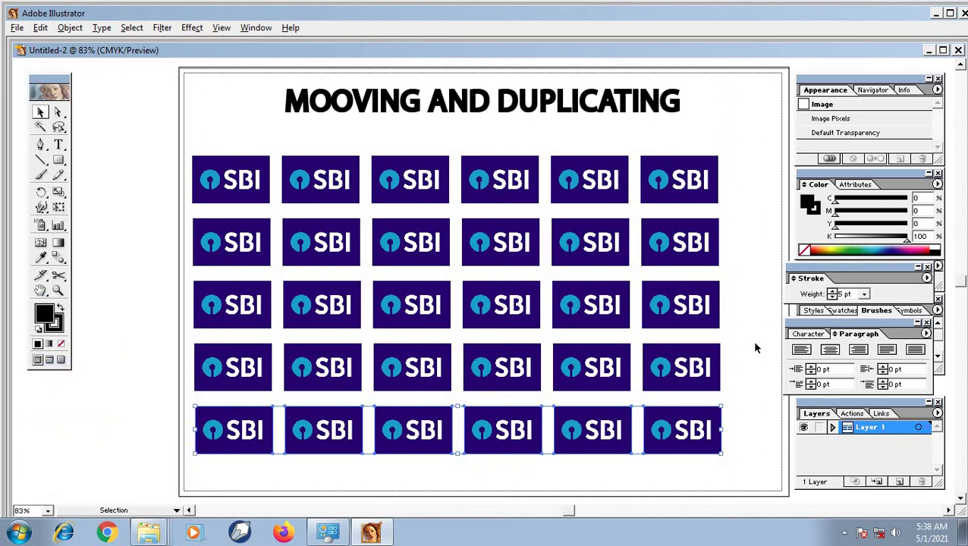
click(747, 238)
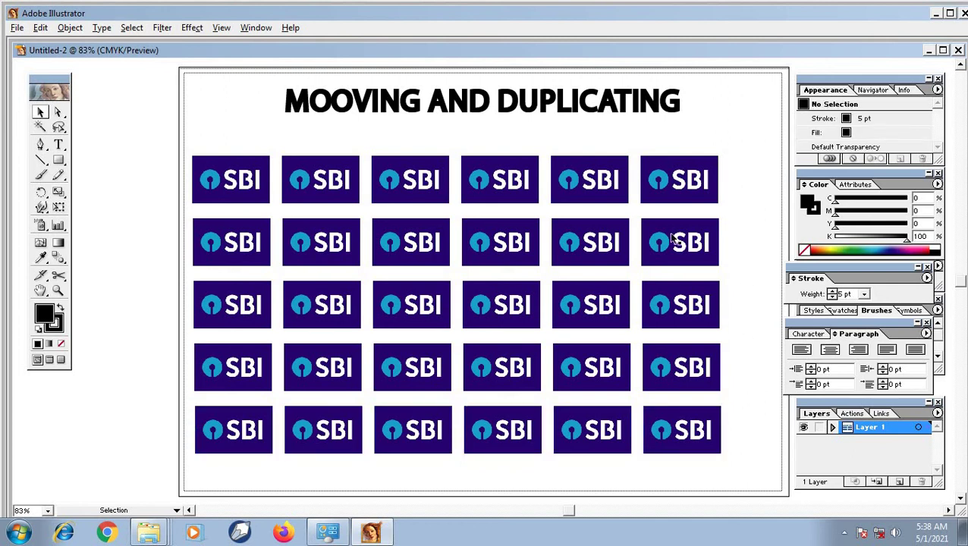
click(211, 197)
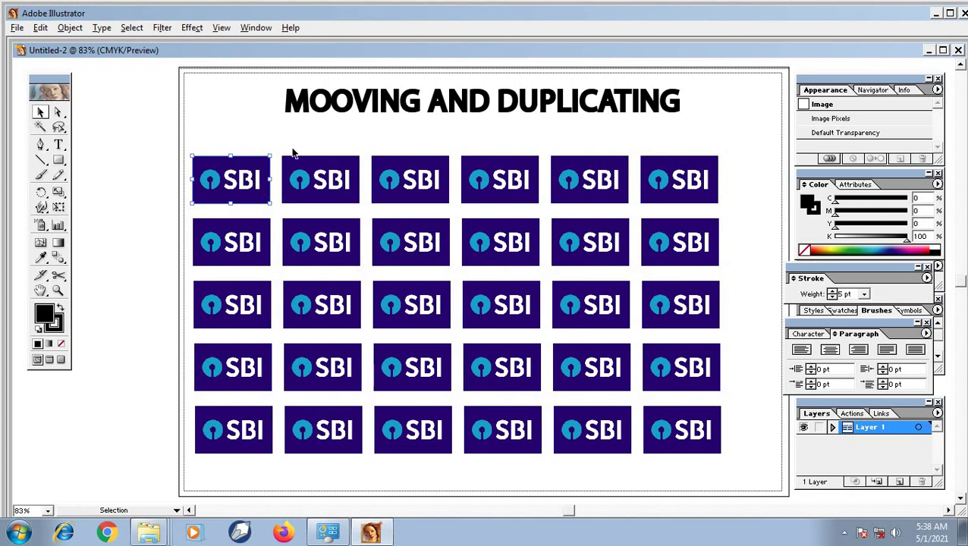
click(267, 135)
click(251, 146)
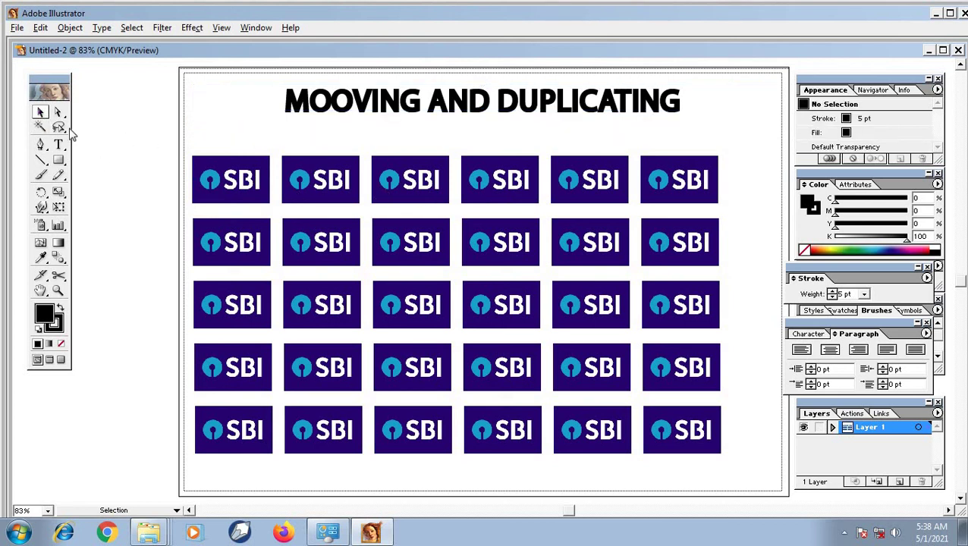
- Select the whole grid of SBI logos and move it slightly right so it sits centred beneath the heading
click(40, 114)
drag(186, 137, 743, 465)
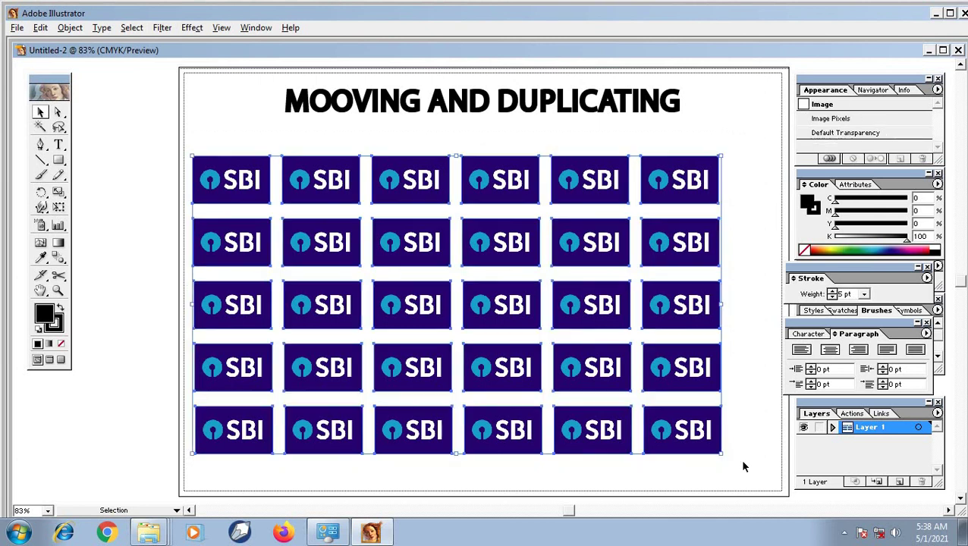
drag(493, 318, 521, 313)
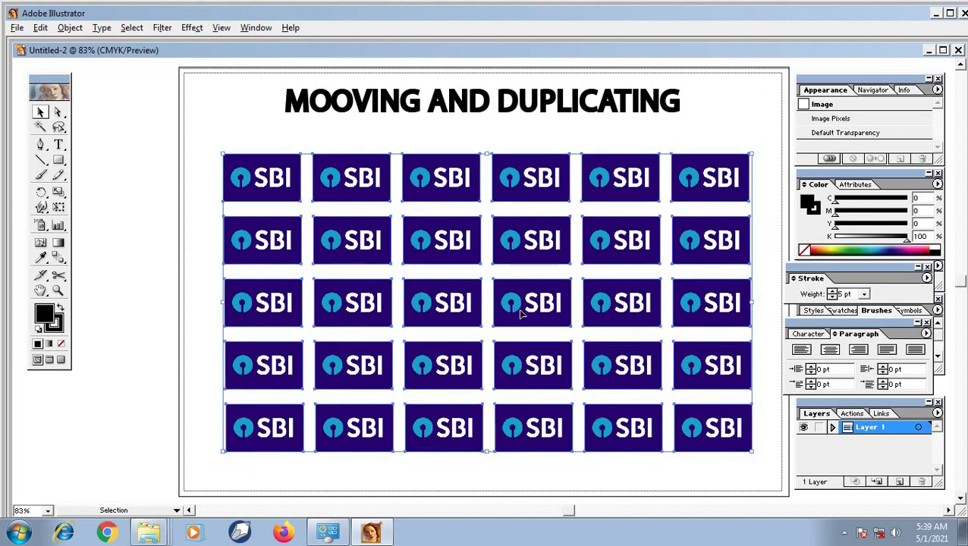